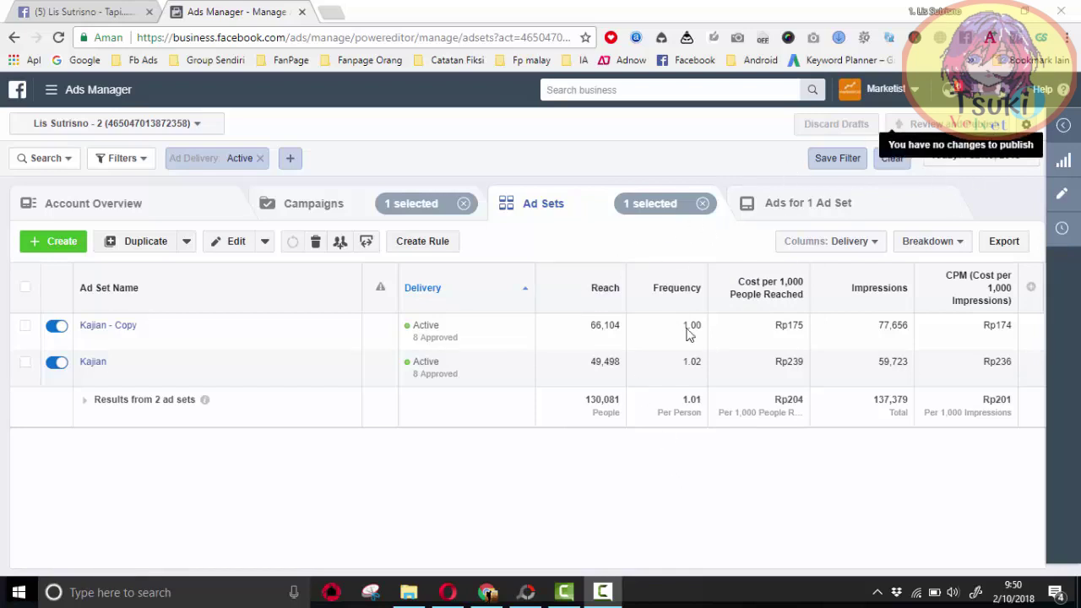
Switch the ad sets table to the Performance column preset and show its remaining columns
left_click(847, 243)
left_click(855, 267)
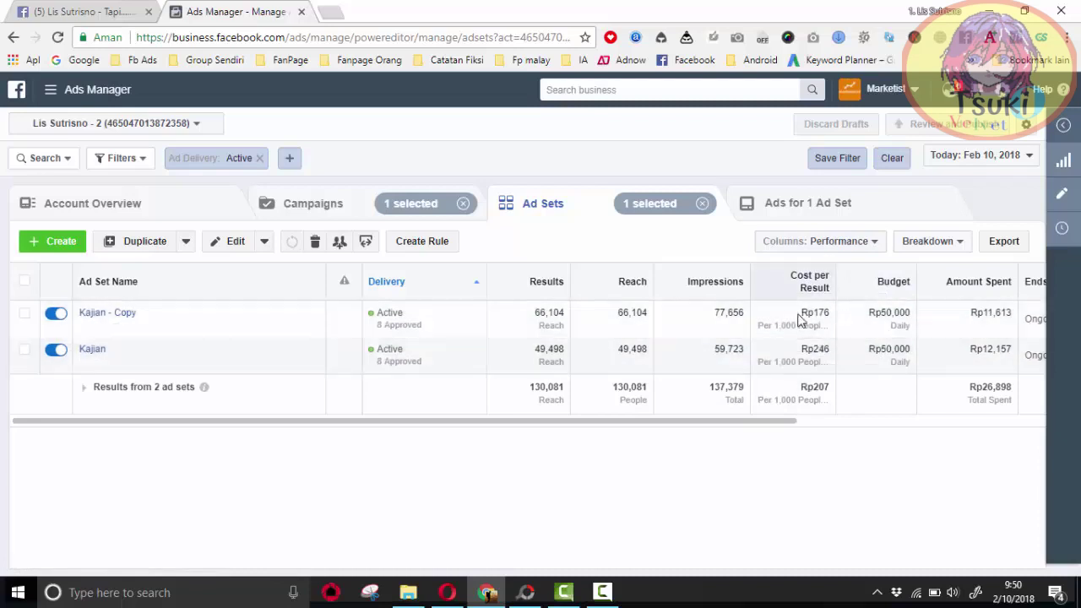
left_click_drag(791, 418, 1065, 420)
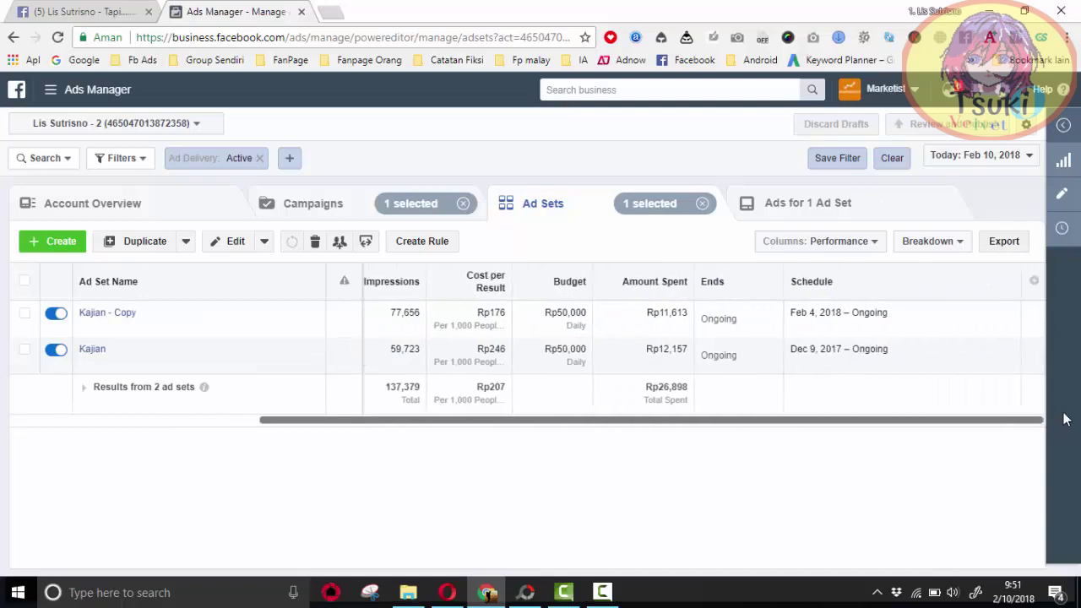
Customize the table's columns by removing Relevance Score, Schedule, Ends and Errors from the selected columns
left_click(1036, 282)
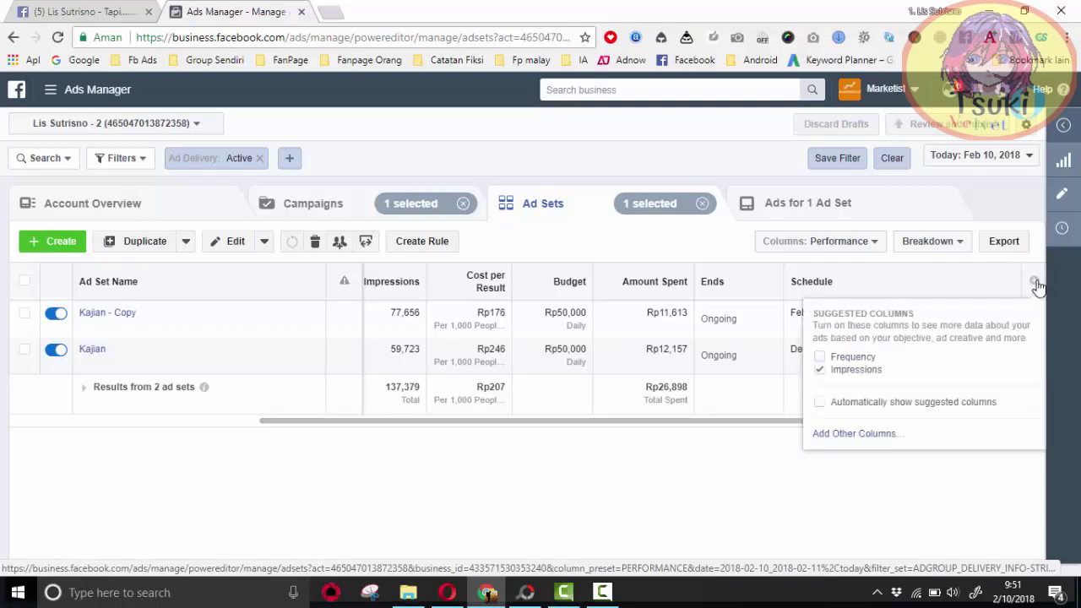
left_click(856, 436)
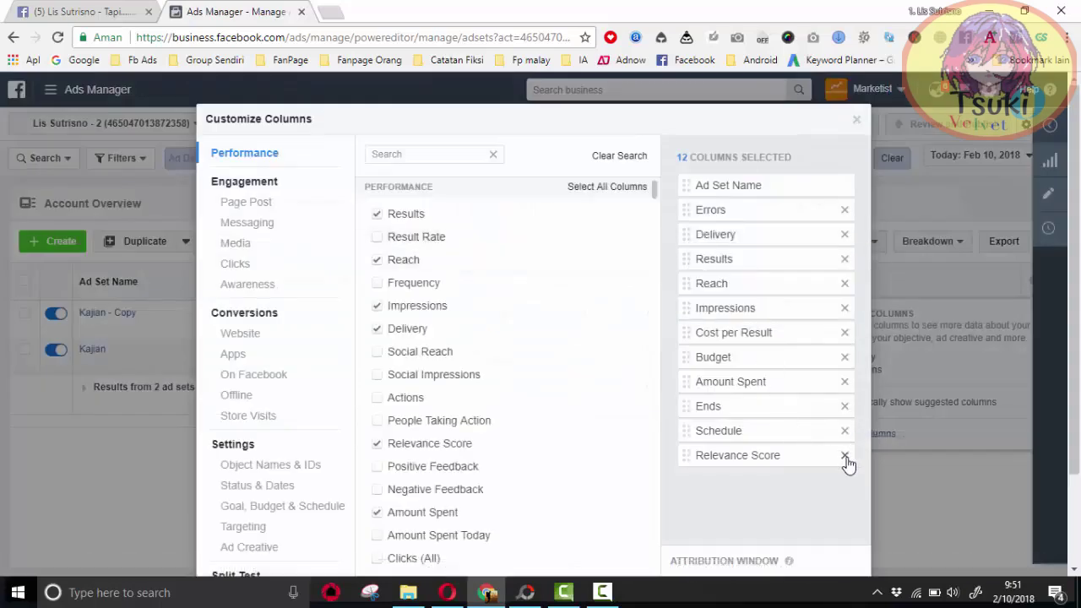
left_click(844, 456)
left_click(845, 431)
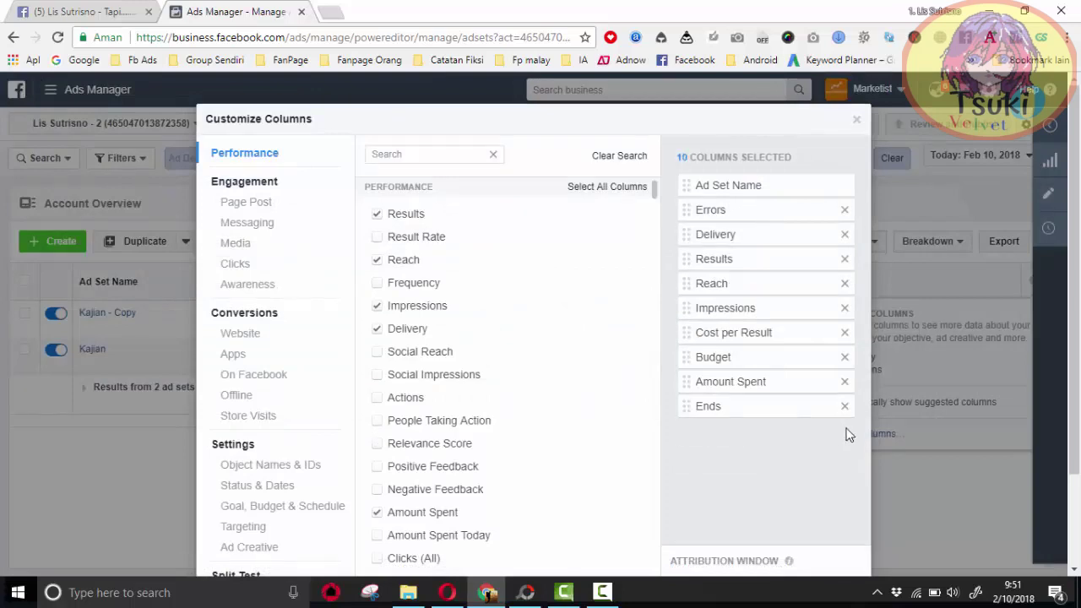
left_click(845, 406)
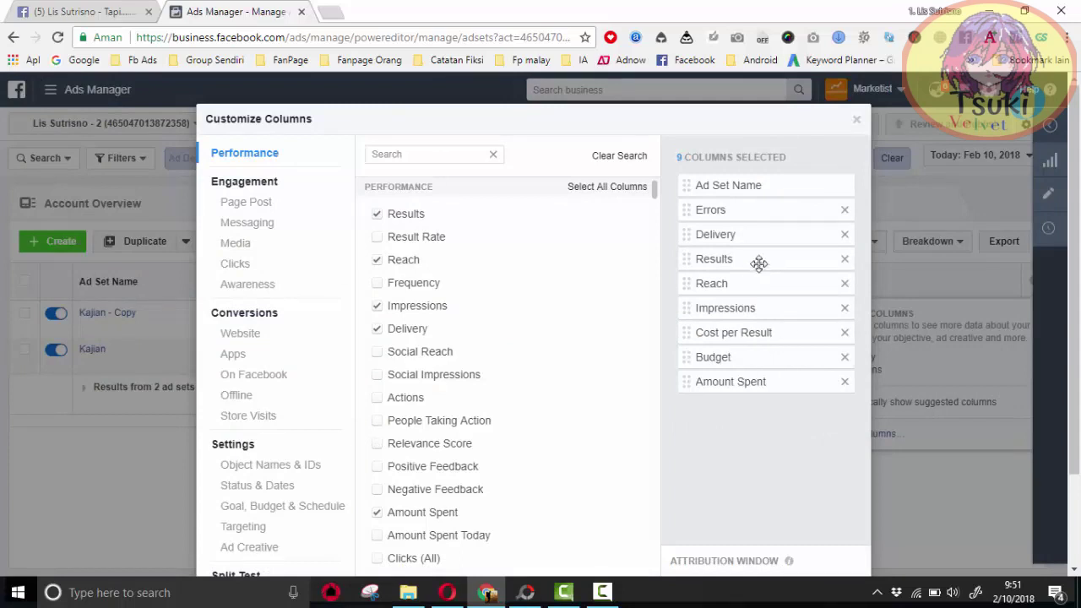
left_click(844, 210)
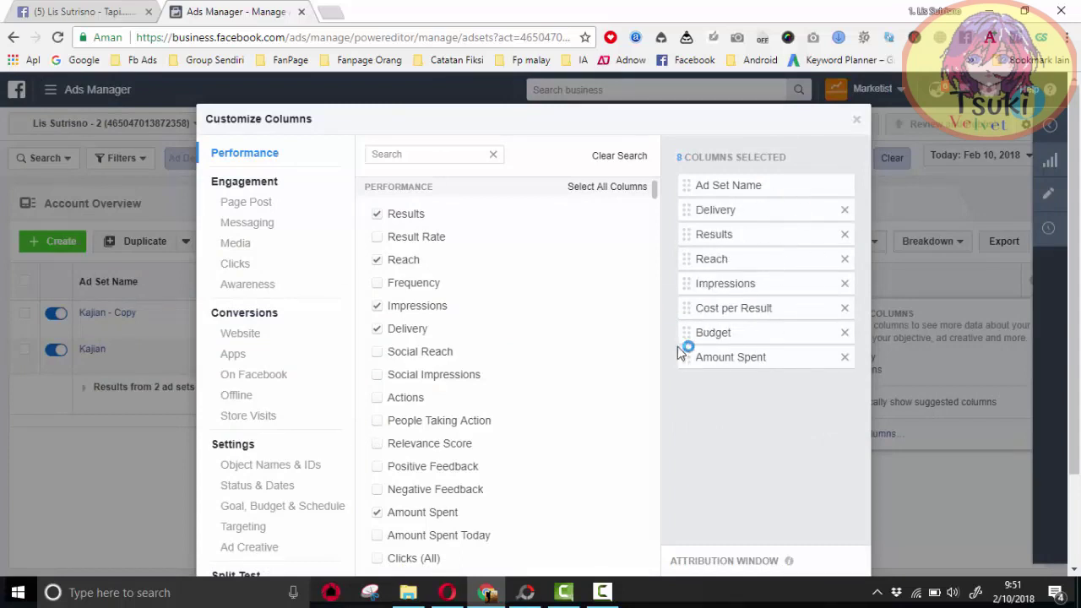
Add the Page Likes and Cost per Page Like metrics to the selected columns
scroll(424, 489, "down", 2)
scroll(424, 488, "down", 1)
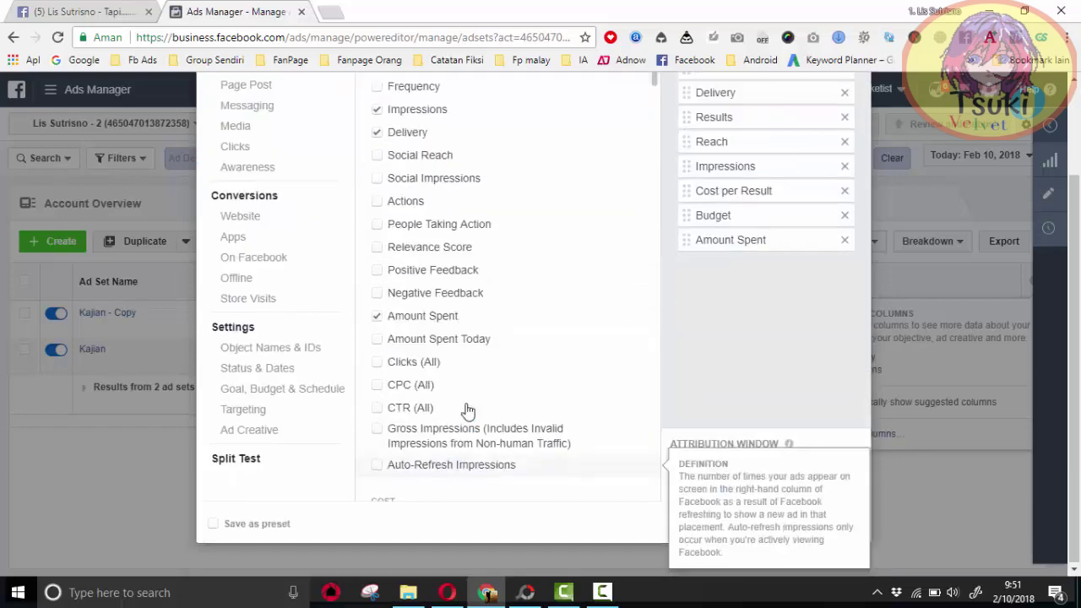
scroll(512, 362, "down", 3)
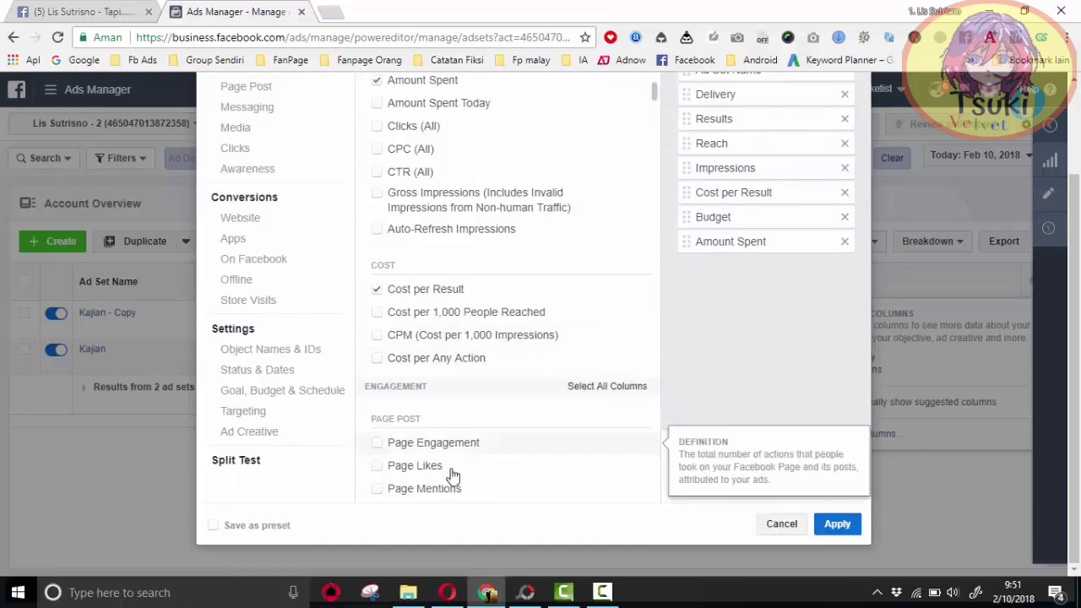
left_click(378, 469)
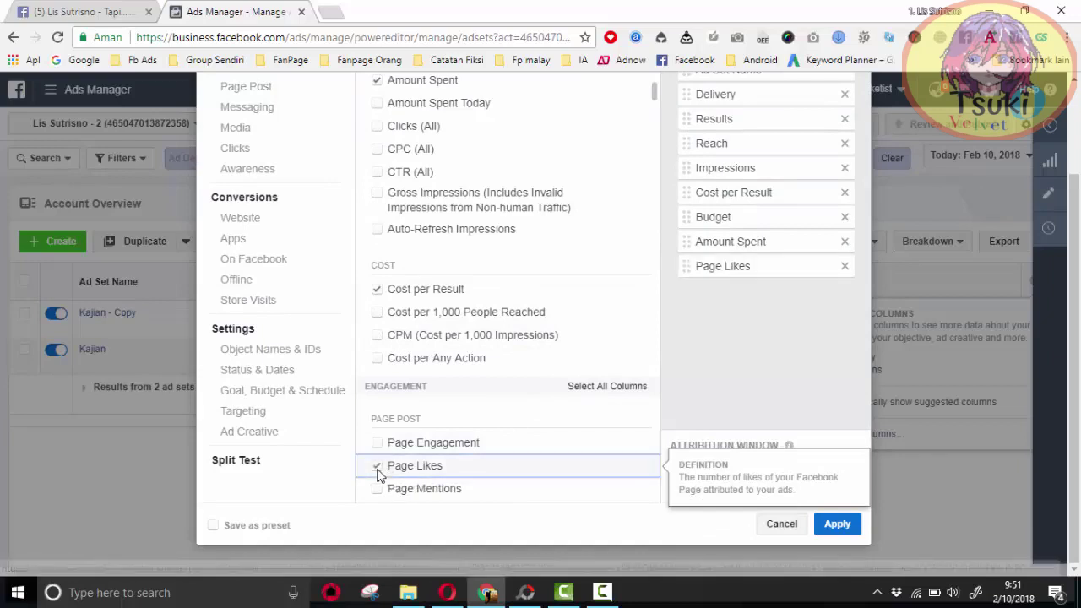
scroll(456, 418, "down", 4)
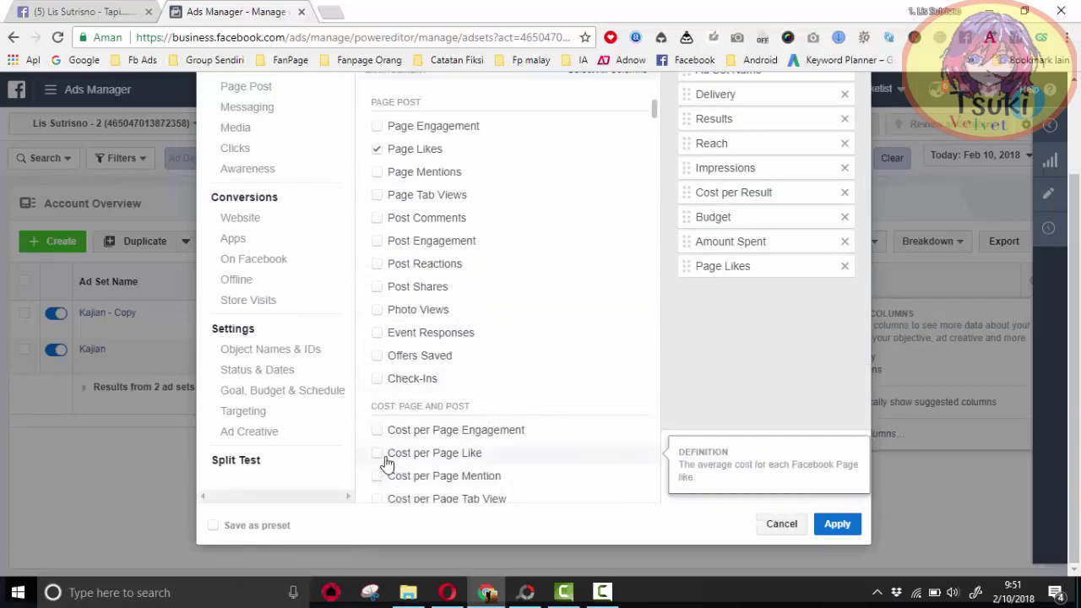
left_click(377, 457)
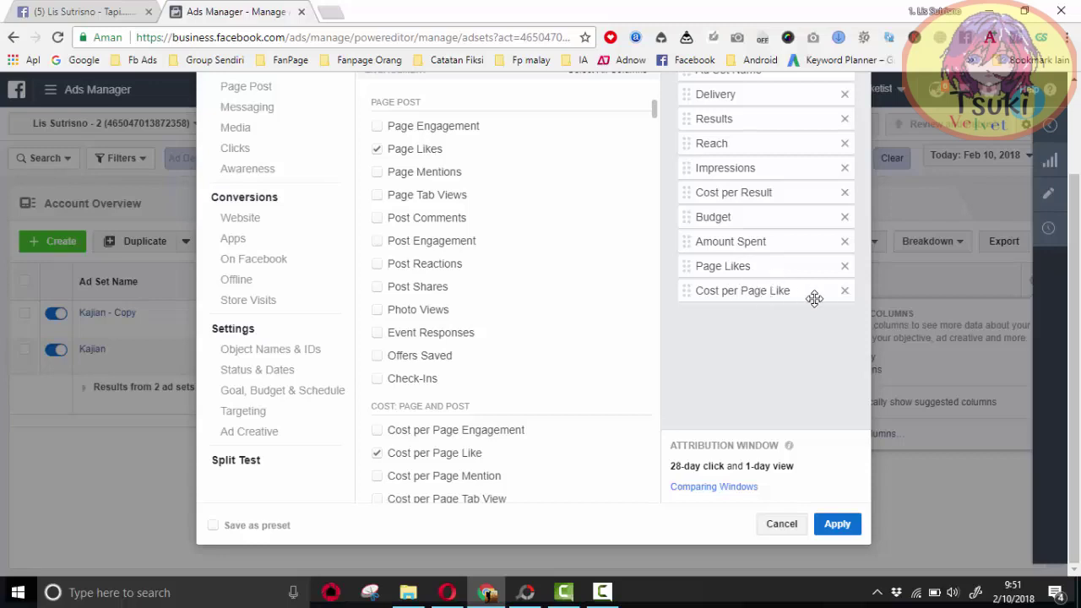
Save the column selection as a preset named "Biaya PerLike" and use it for the ad sets table
left_click(213, 526)
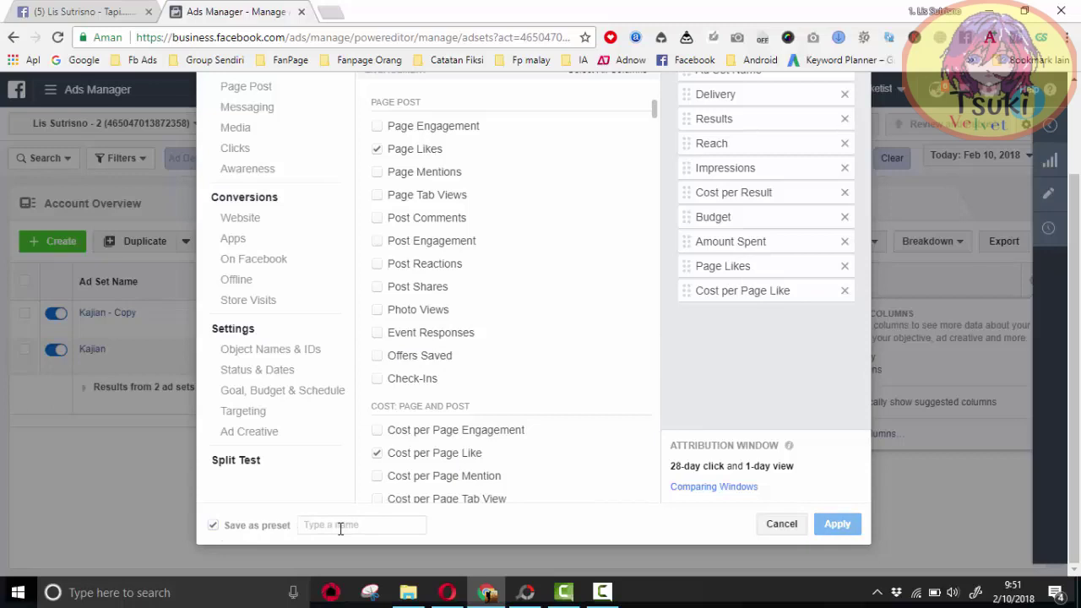
type("Biaya PerLike")
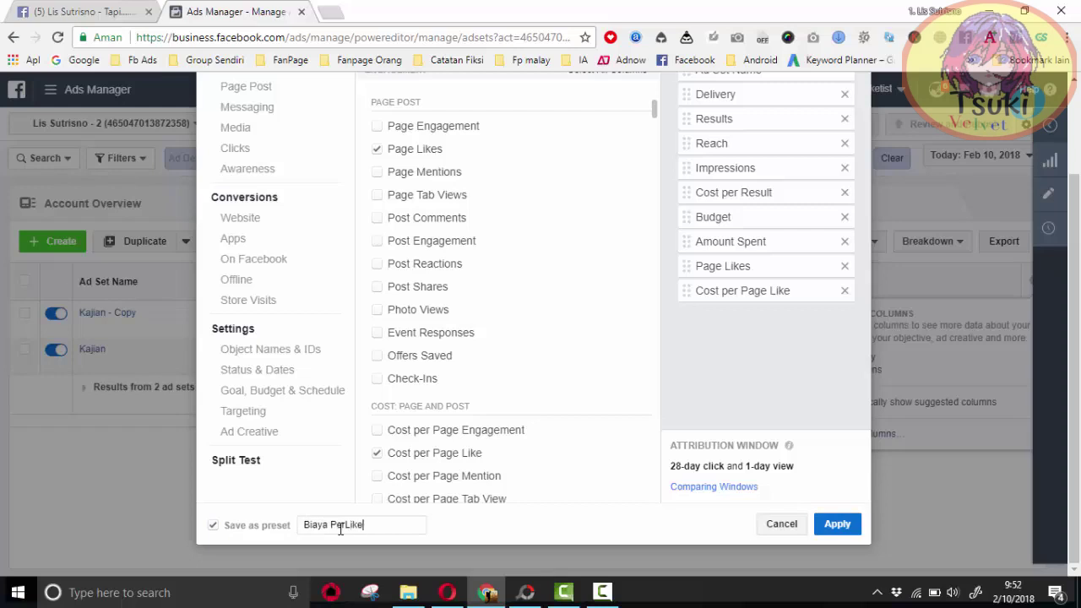
left_click(840, 532)
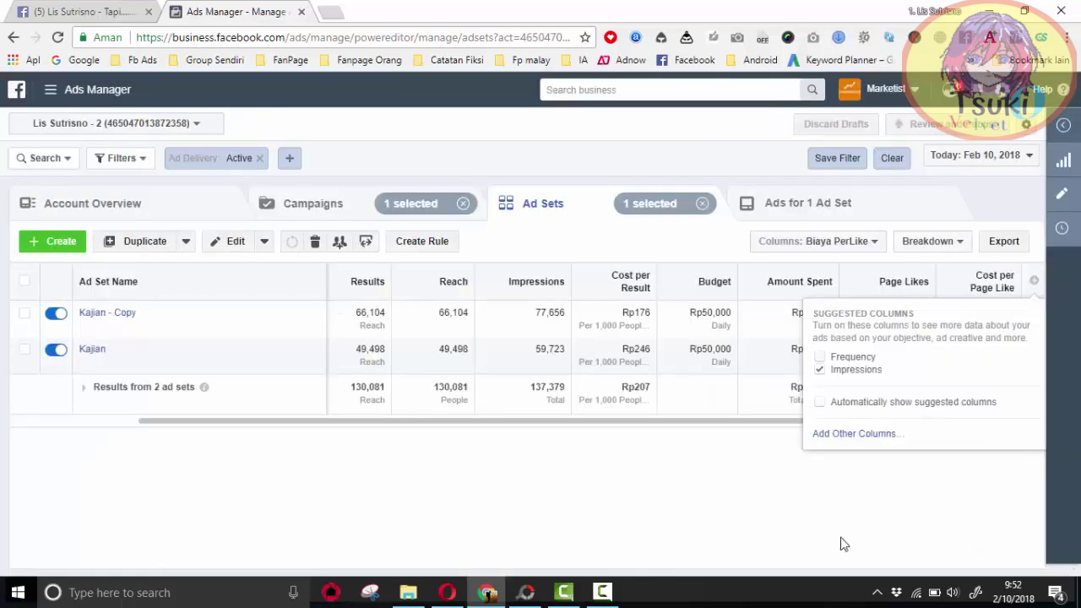
left_click(851, 245)
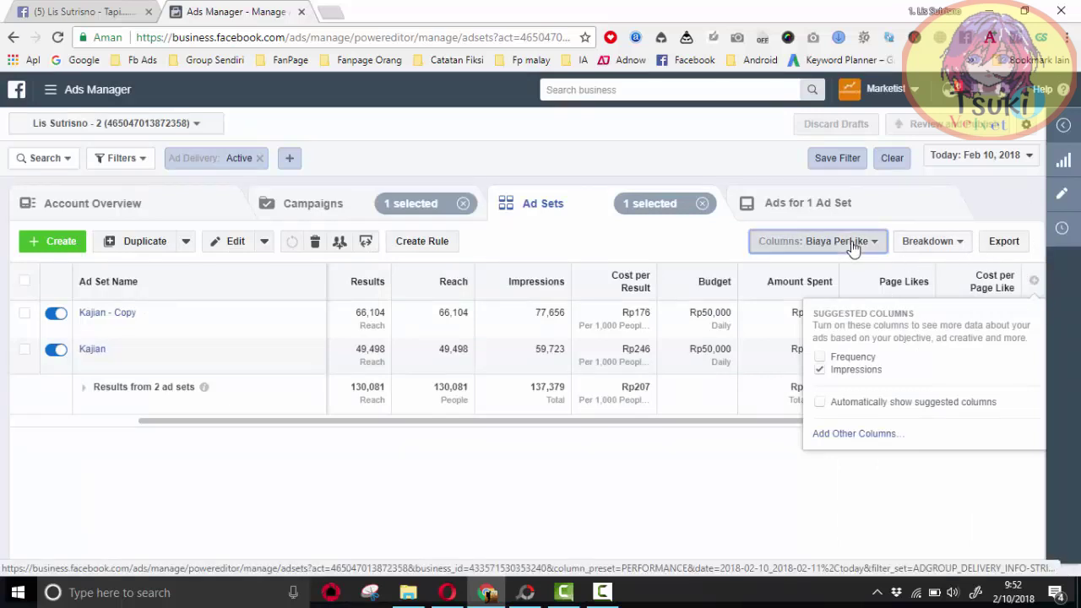
scroll(841, 461, "down", 2)
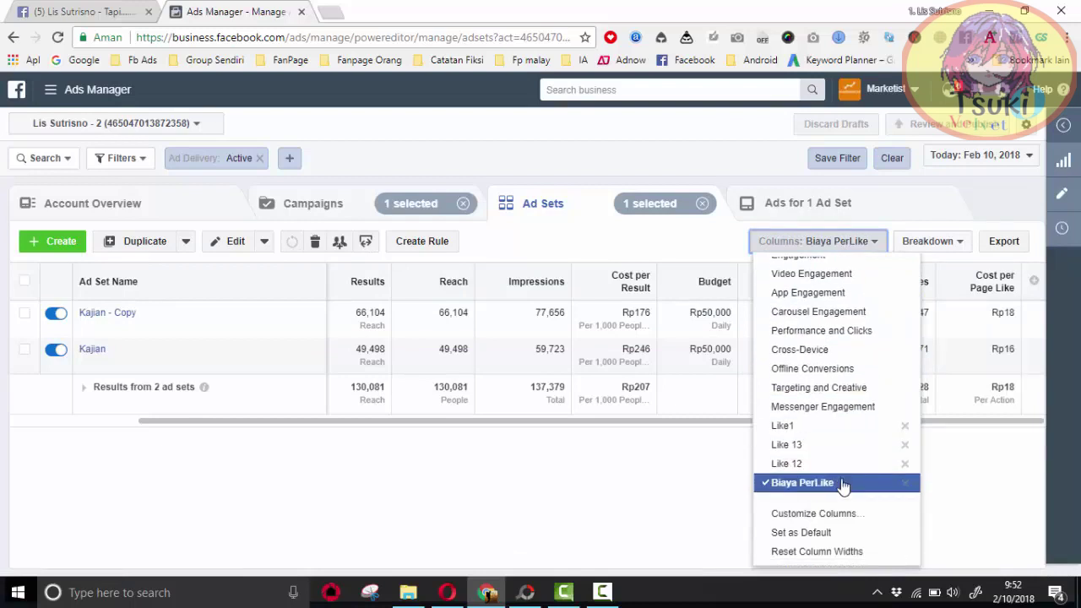
left_click(843, 485)
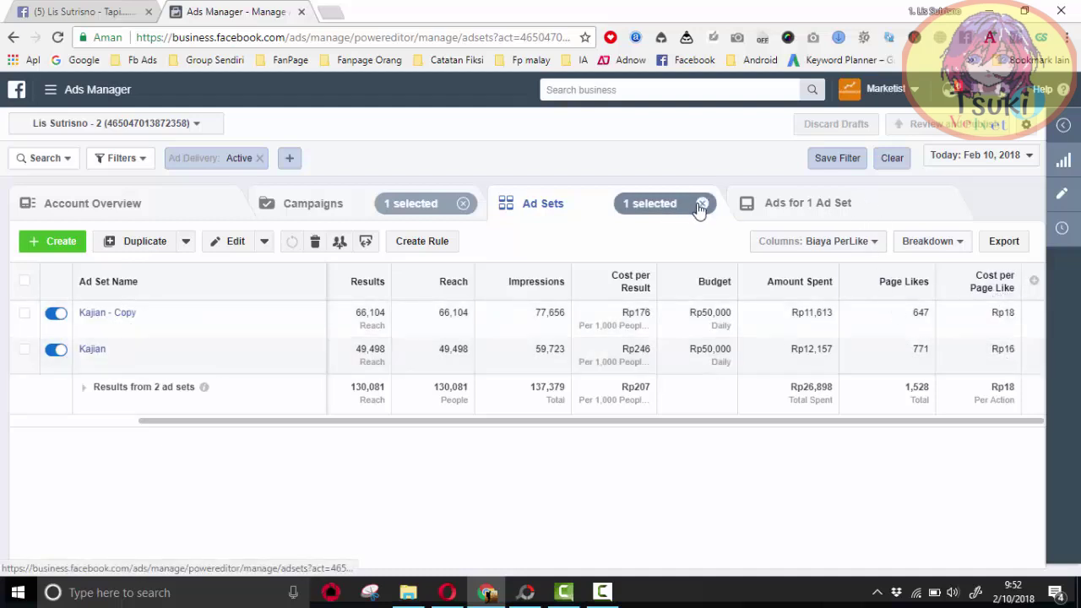
Clear the ad set selection and list the campaign's ads sorted by Cost per Page Like, highest first
left_click(702, 205)
left_click(870, 204)
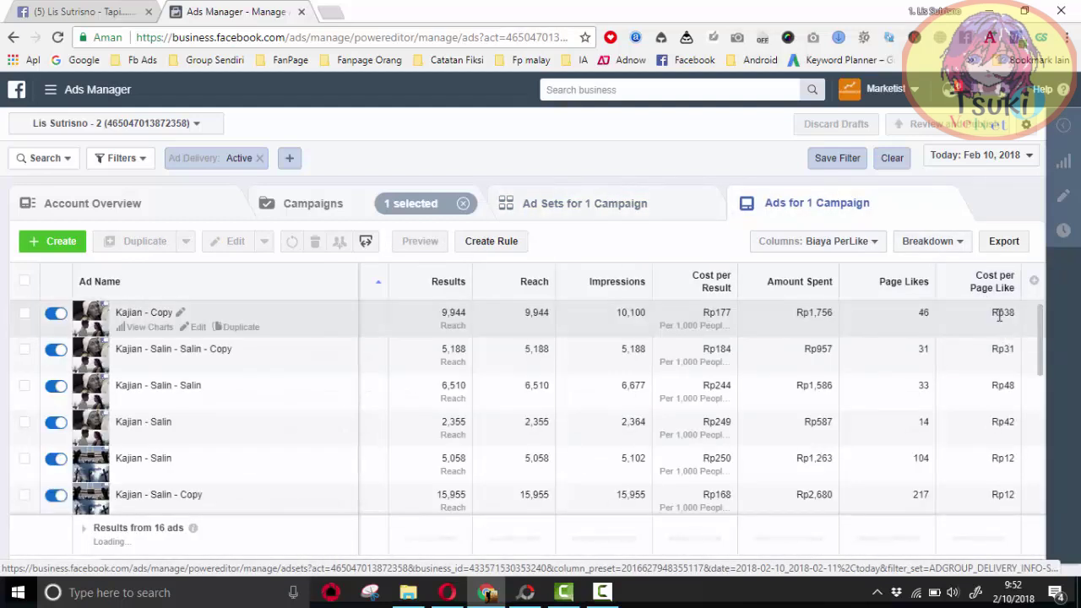
left_click(992, 287)
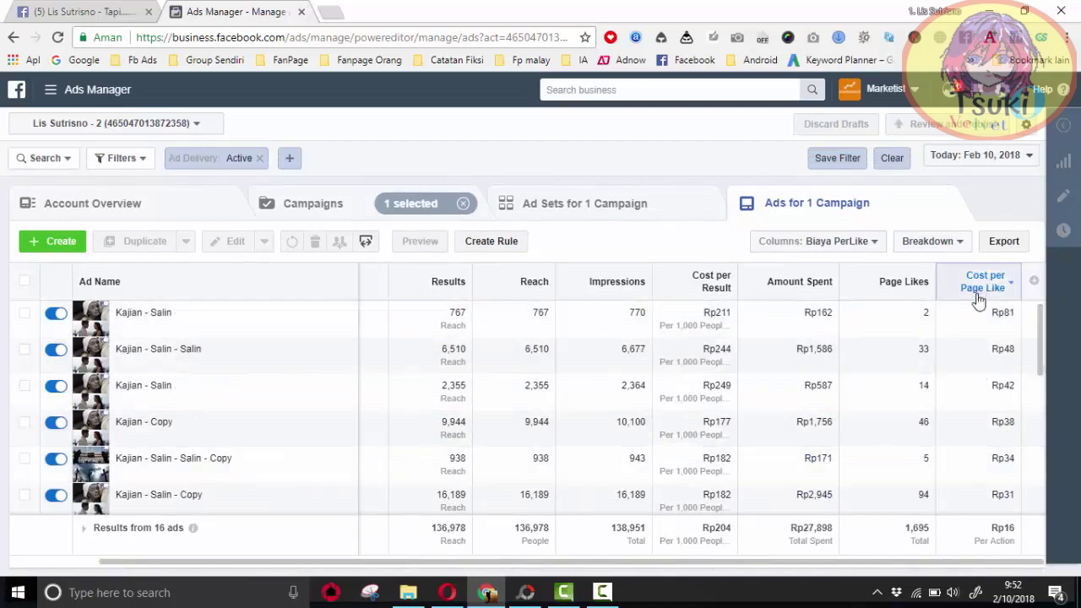
mouse_move(1045, 347)
left_mouse_down()
mouse_move(1045, 528)
mouse_move(1045, 338)
left_mouse_up()
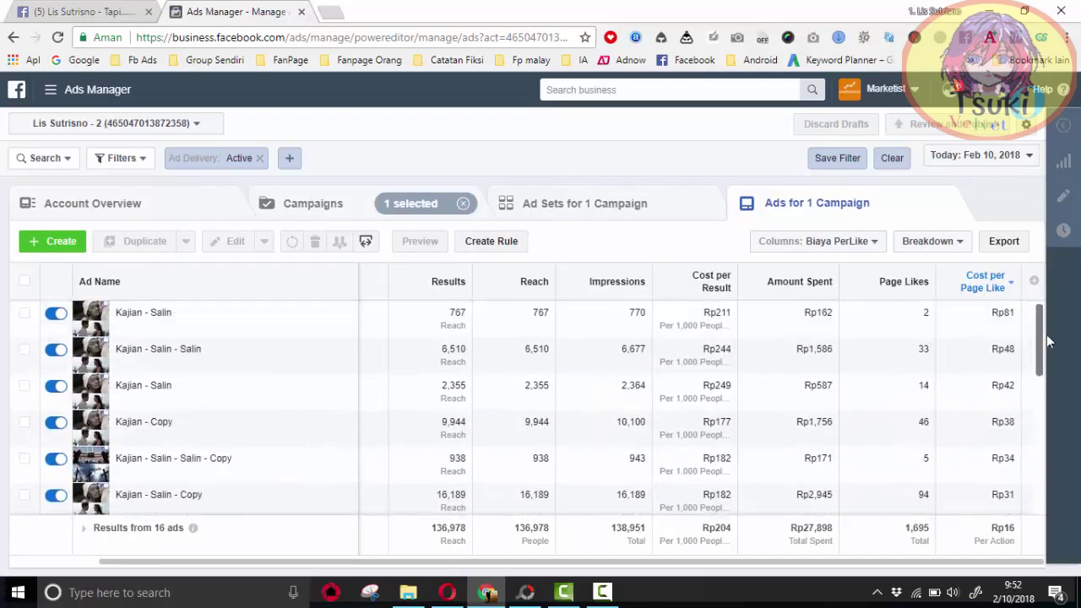
Turn off the seven ads costing Rp31 or more per page like, and clear the ad selection
left_click(25, 317)
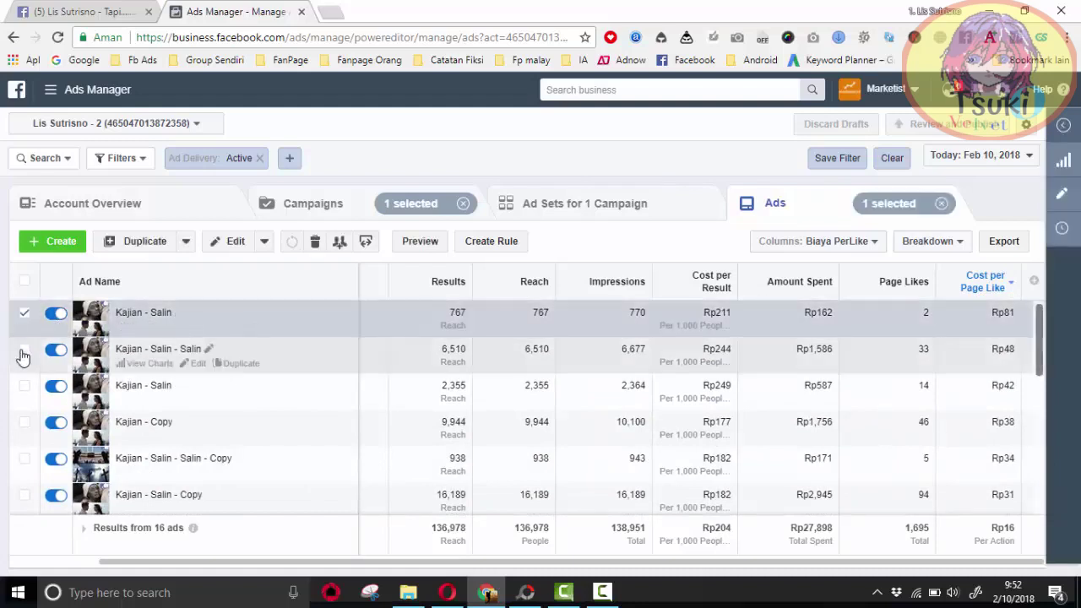
left_click(23, 352)
left_click(25, 387)
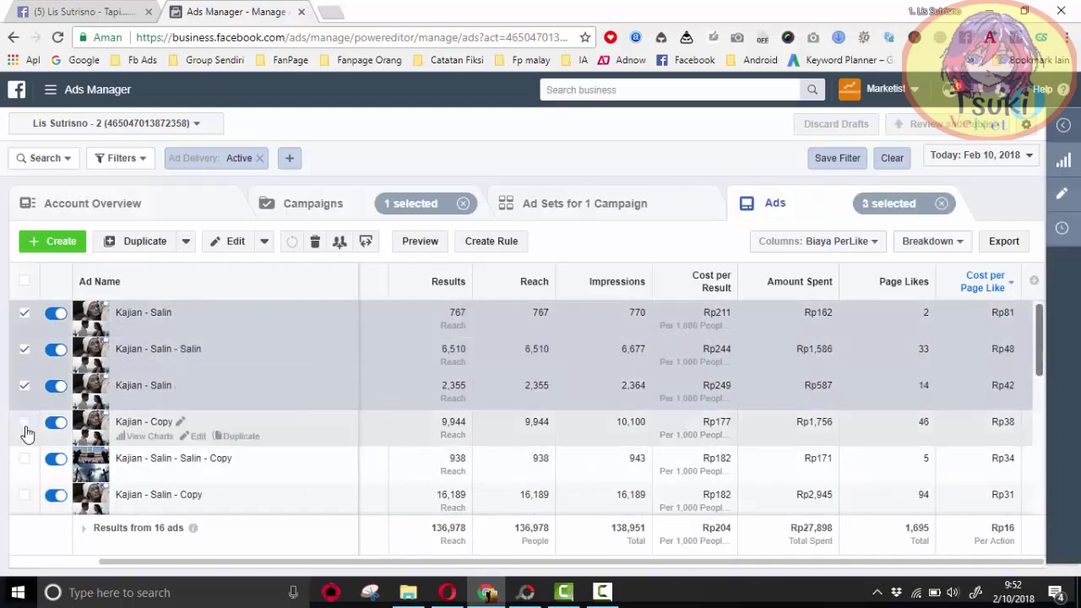
left_click(25, 424)
left_click(24, 464)
scroll(26, 405, "down", 3)
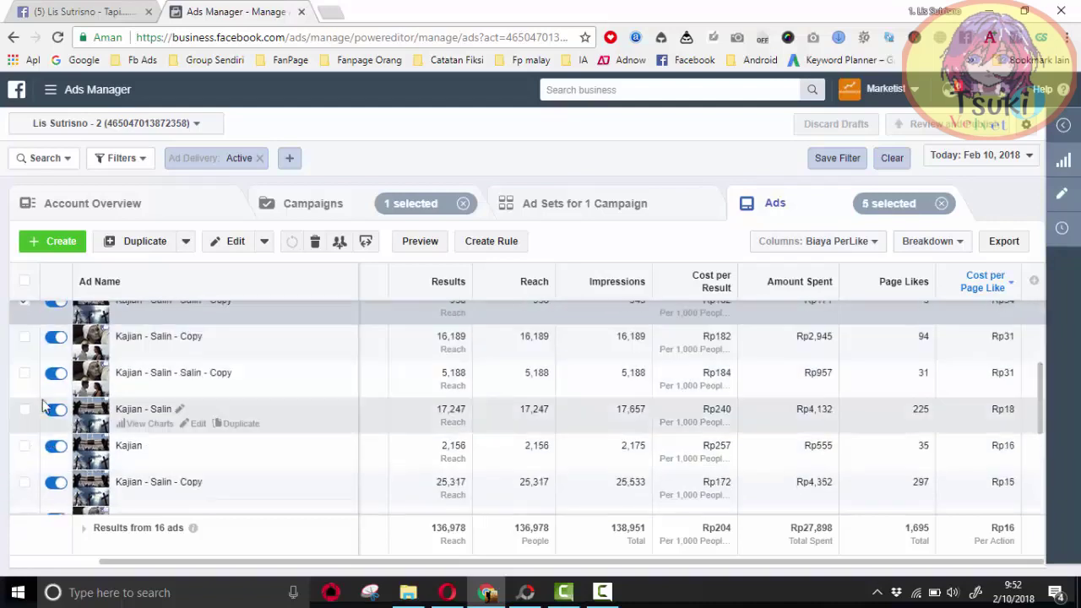
left_click(25, 338)
left_click(24, 375)
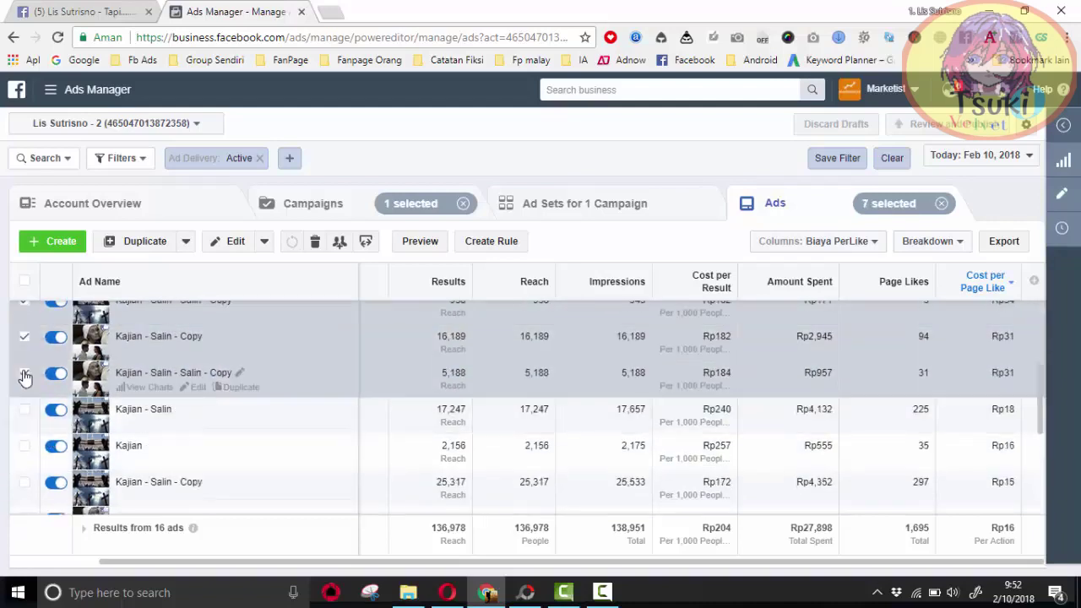
scroll(675, 389, "up", 4)
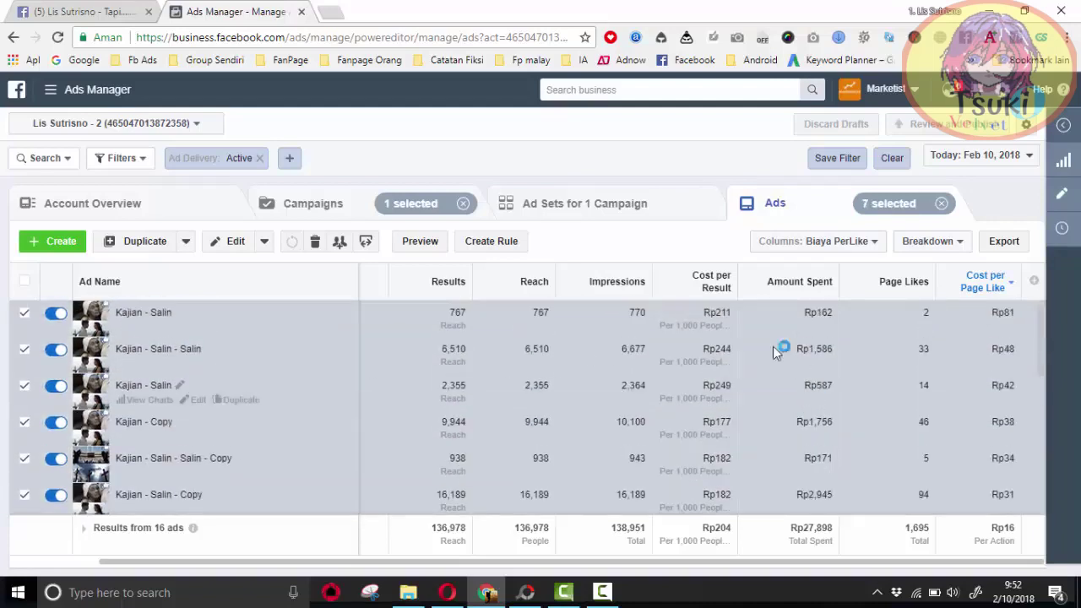
left_click(264, 243)
left_click(245, 285)
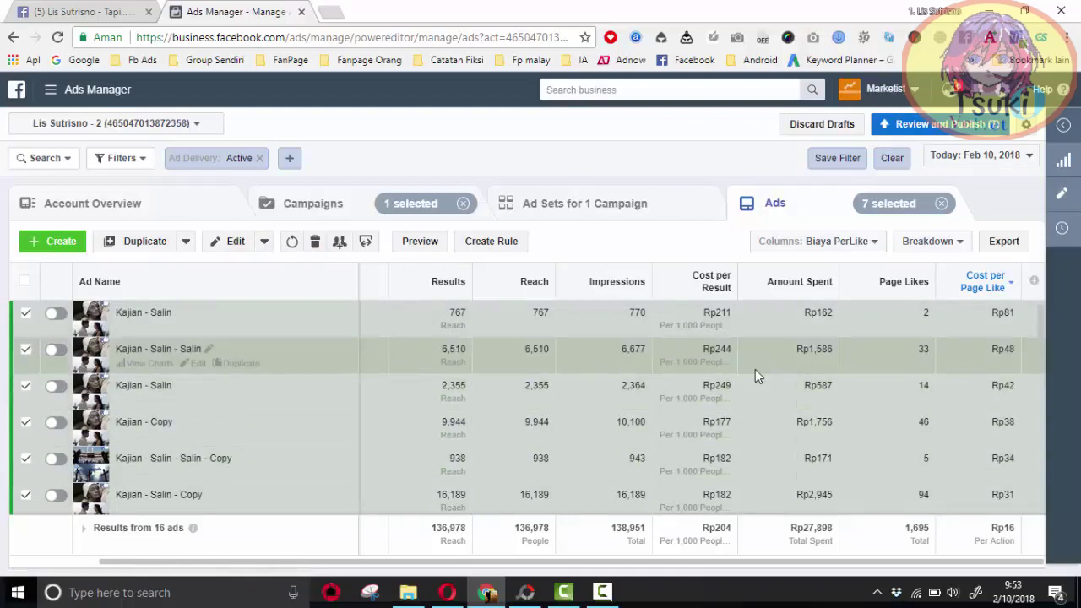
left_click(940, 206)
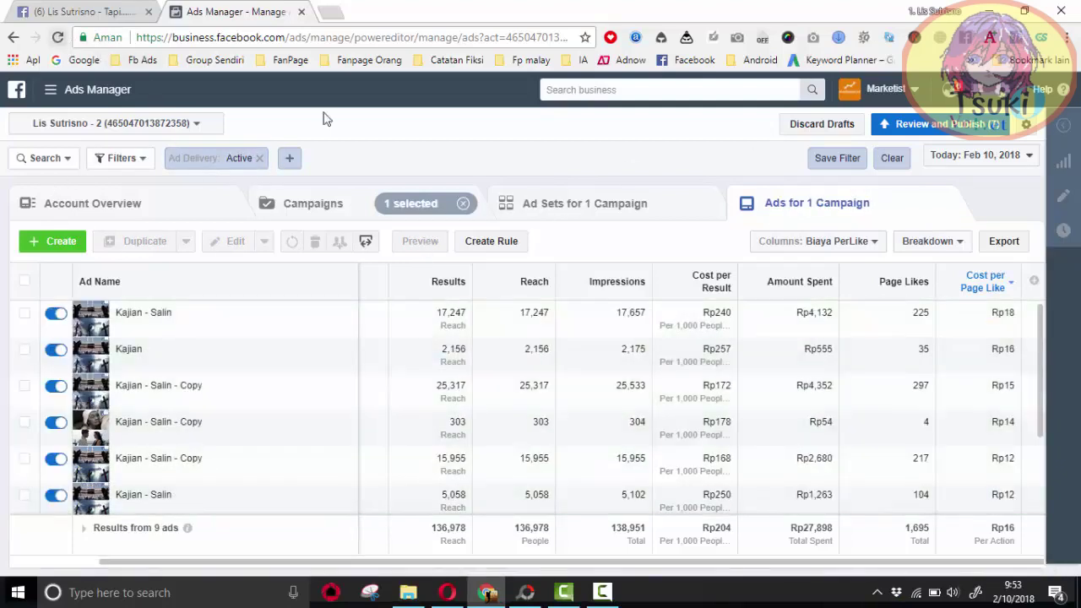
Review the page likes, amount spent and cost per page like of the ads still active in the campaign
scroll(924, 431, "down", 3)
scroll(938, 460, "up", 3)
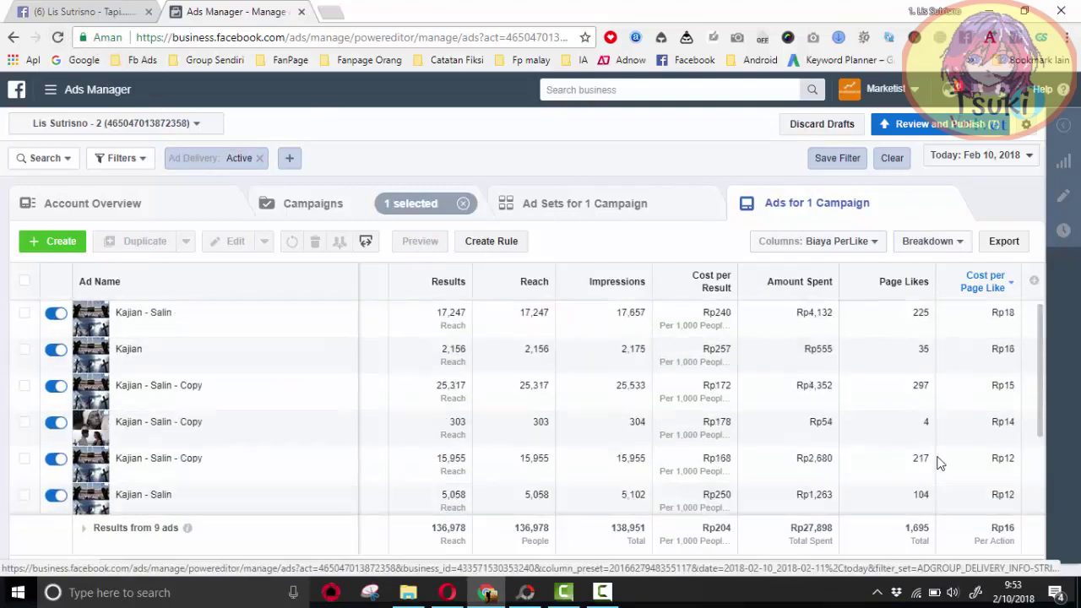
scroll(938, 460, "down", 3)
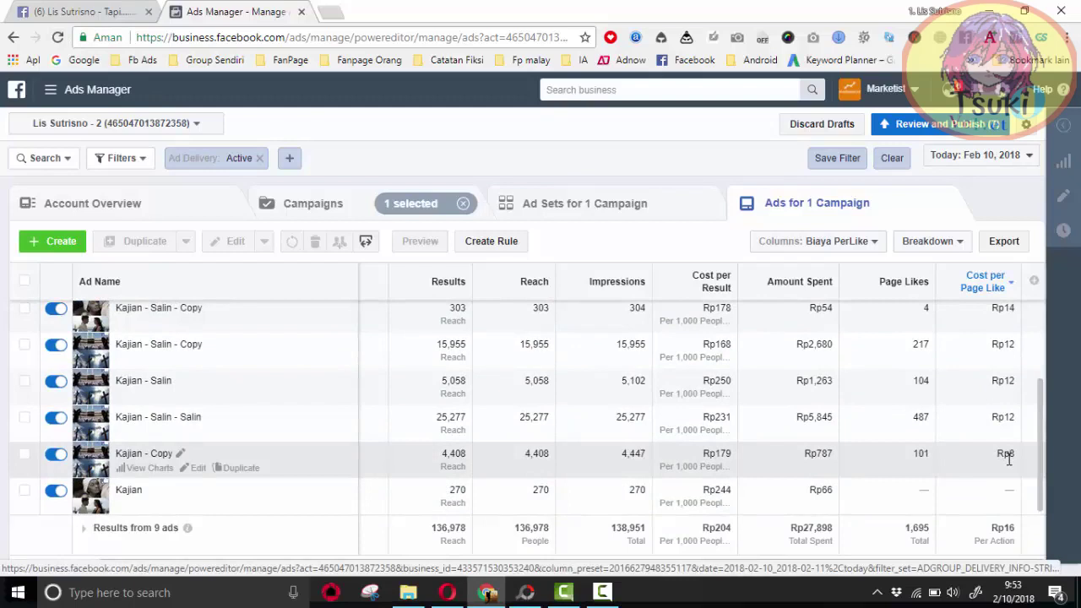
scroll(1009, 460, "up", 3)
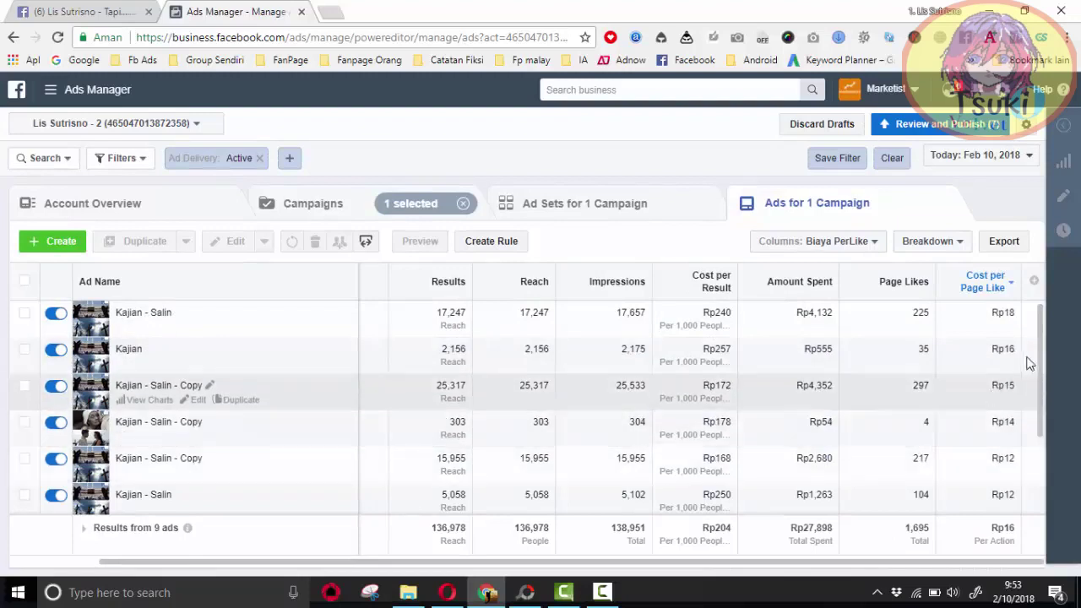
left_click_drag(1041, 352, 1049, 435)
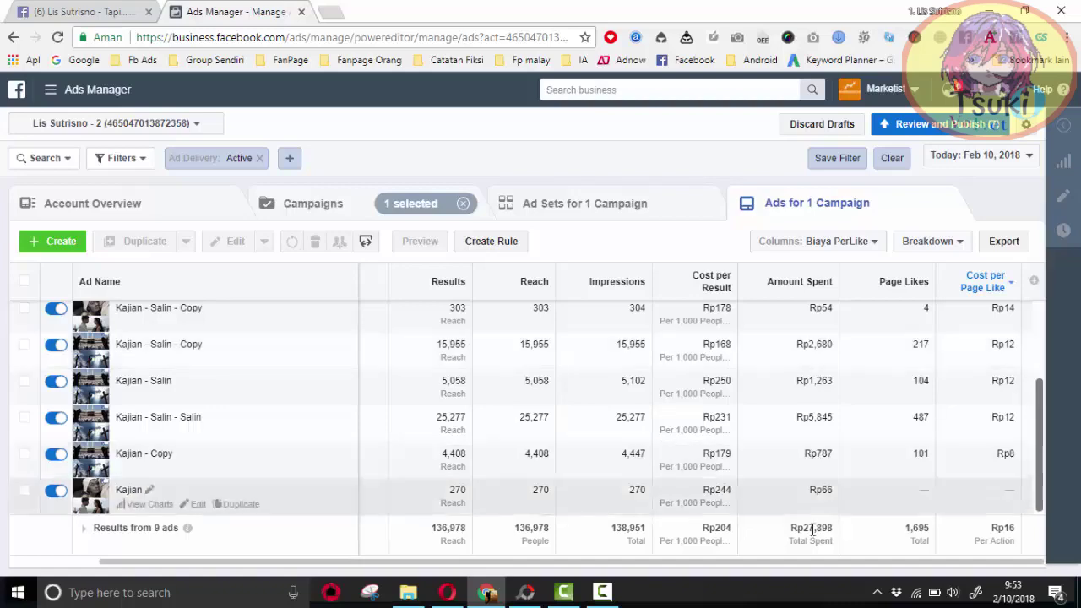
mouse_move(559, 598)
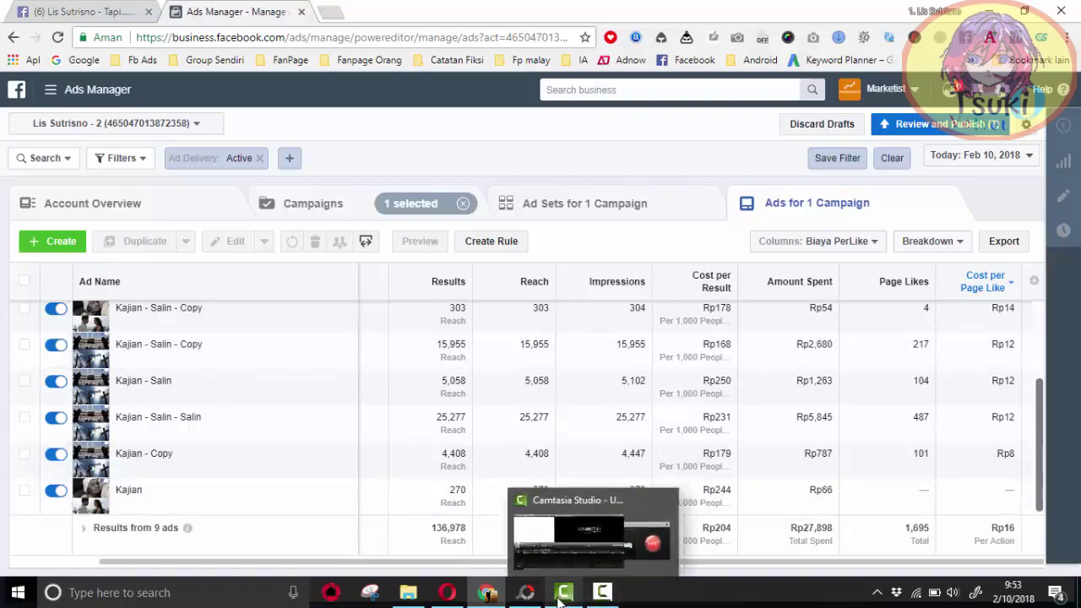